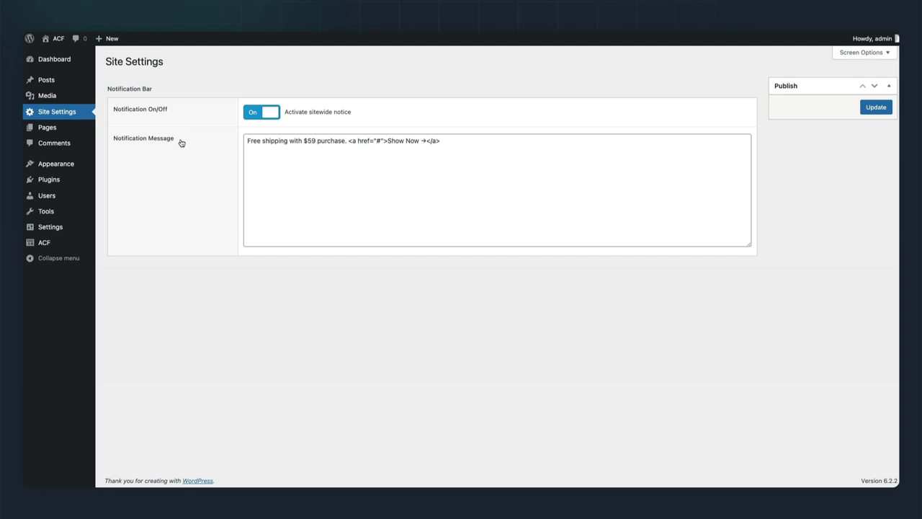
# Switch the notification bar off and back on, then highlight the free-shipping banner line
pyautogui.click(252, 115)
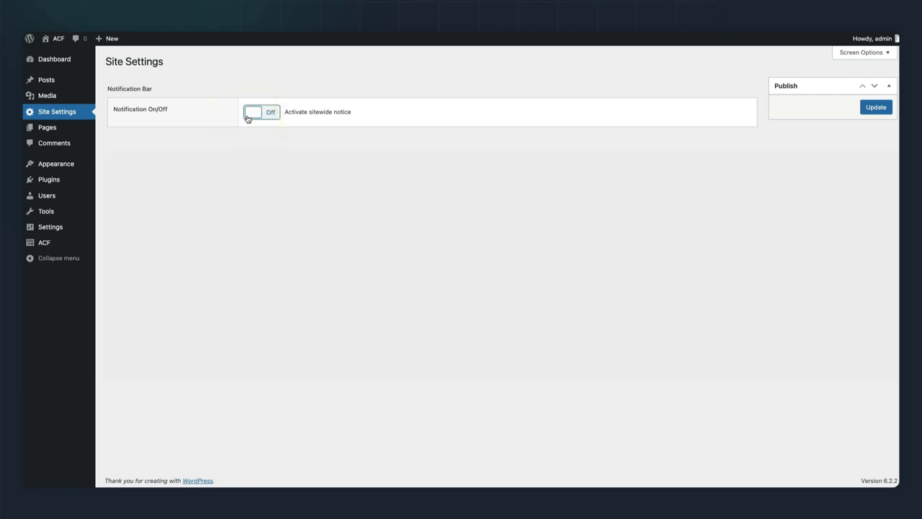
pyautogui.click(252, 113)
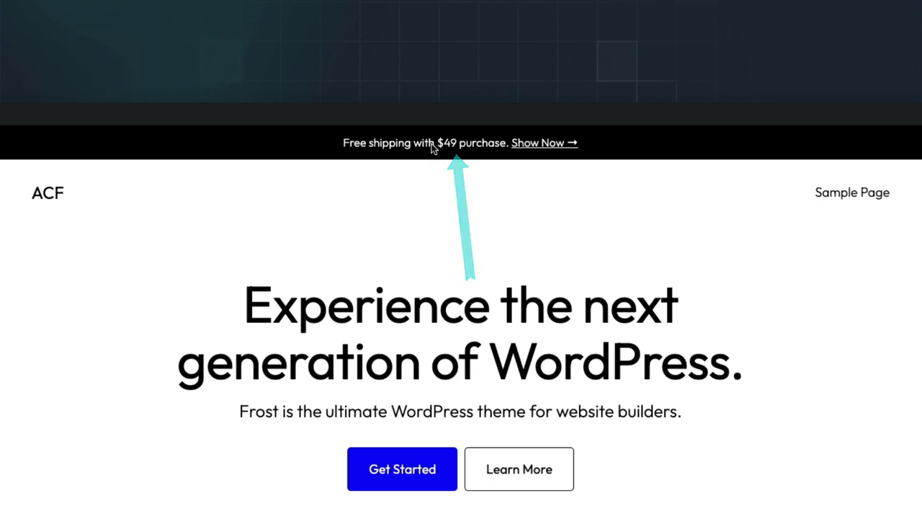
pyautogui.tripleClick(432, 145)
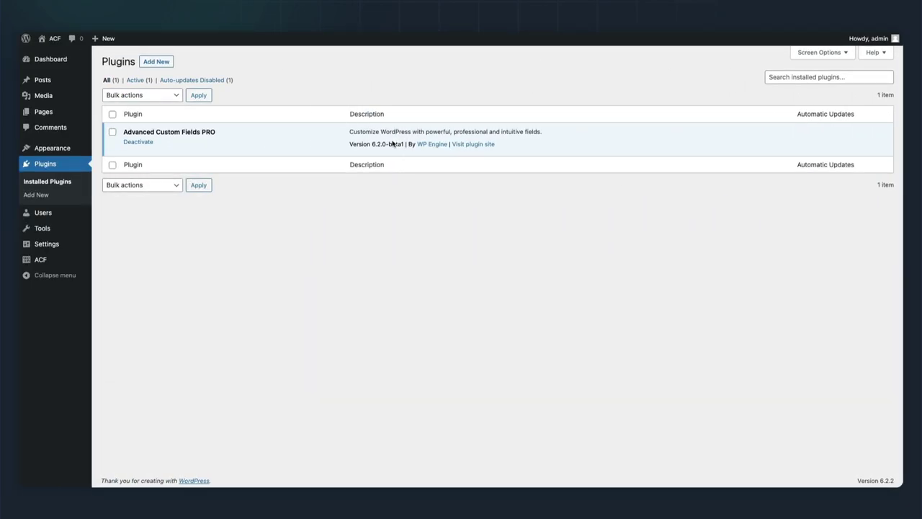
# Highlight the ACF PRO version line, then go to the installed Themes list
pyautogui.tripleClick(392, 143)
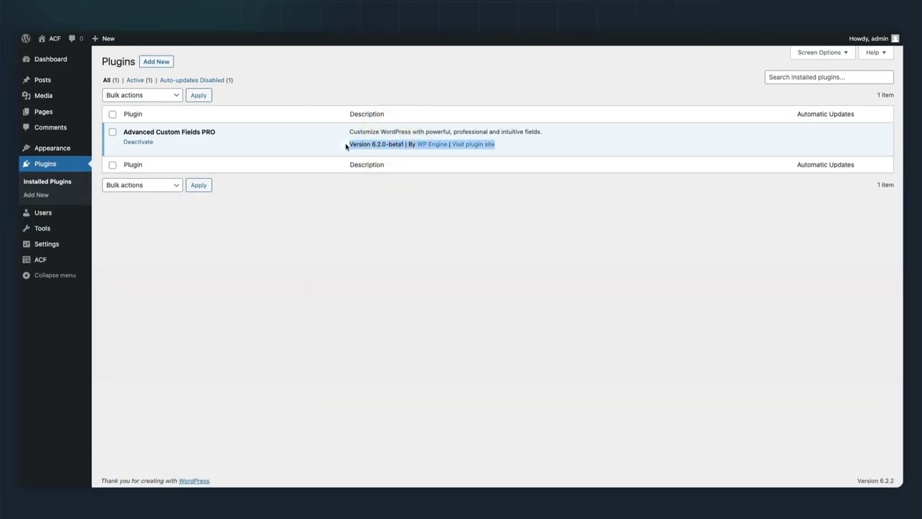
pyautogui.click(333, 216)
pyautogui.moveTo(73, 147)
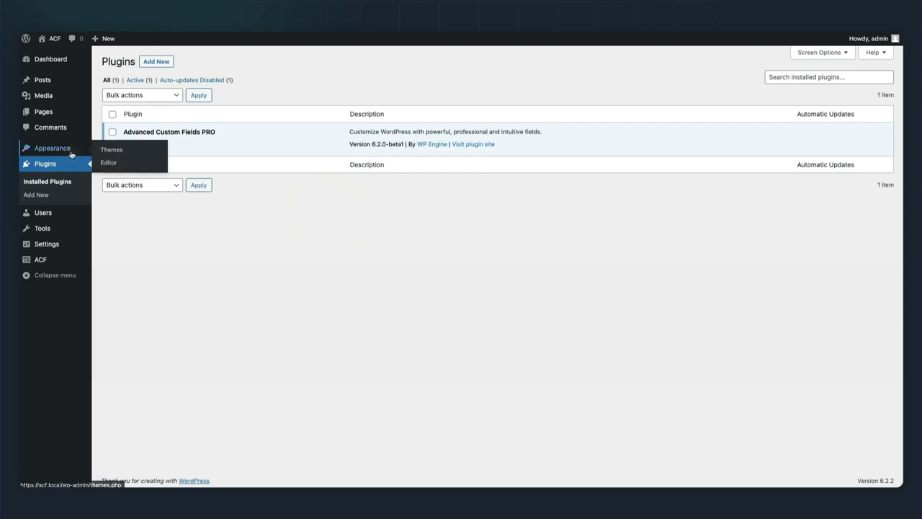
pyautogui.click(104, 148)
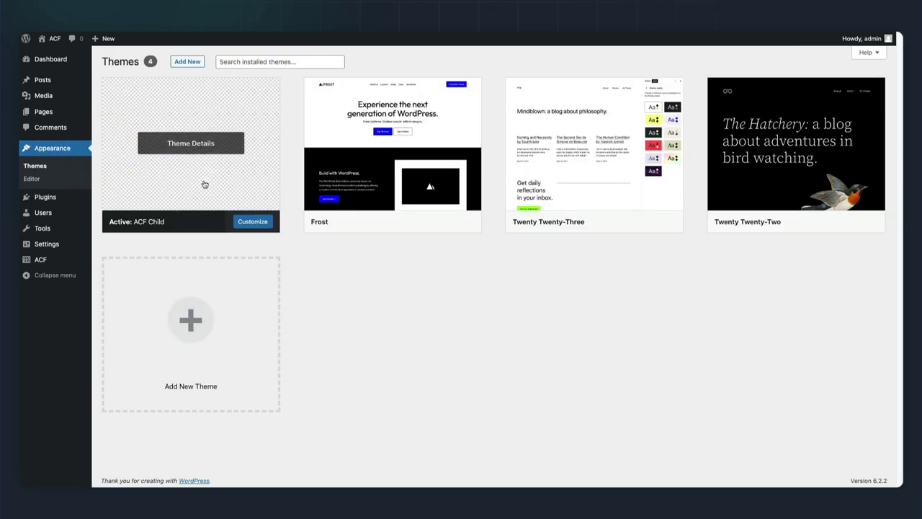
# From the empty ACF Field Groups list, start a new field group titled 'Notification Bar'
pyautogui.moveTo(381, 180)
pyautogui.moveTo(204, 188)
pyautogui.moveTo(82, 263)
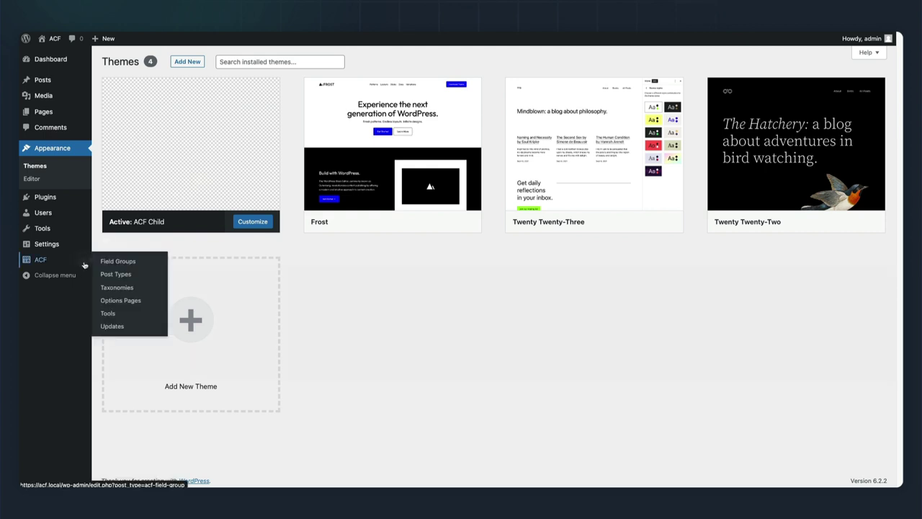
pyautogui.click(111, 264)
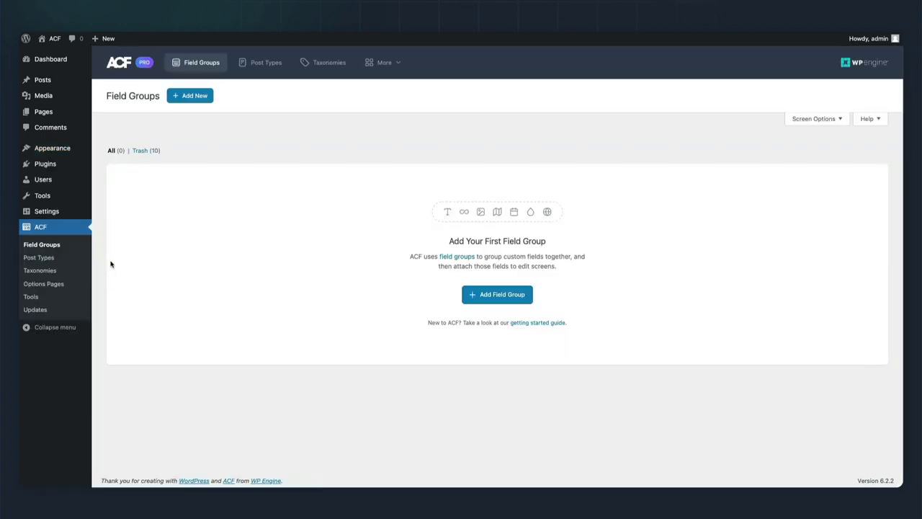
pyautogui.click(195, 95)
pyautogui.write('Notification Bar')
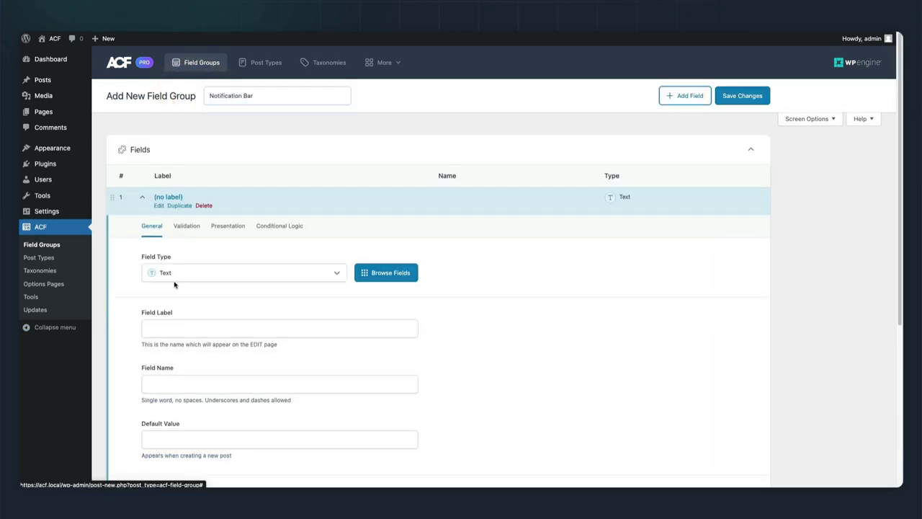
# Add a Group field labelled 'Notification Bar' with Row layout
pyautogui.click(179, 274)
pyautogui.write('gr')
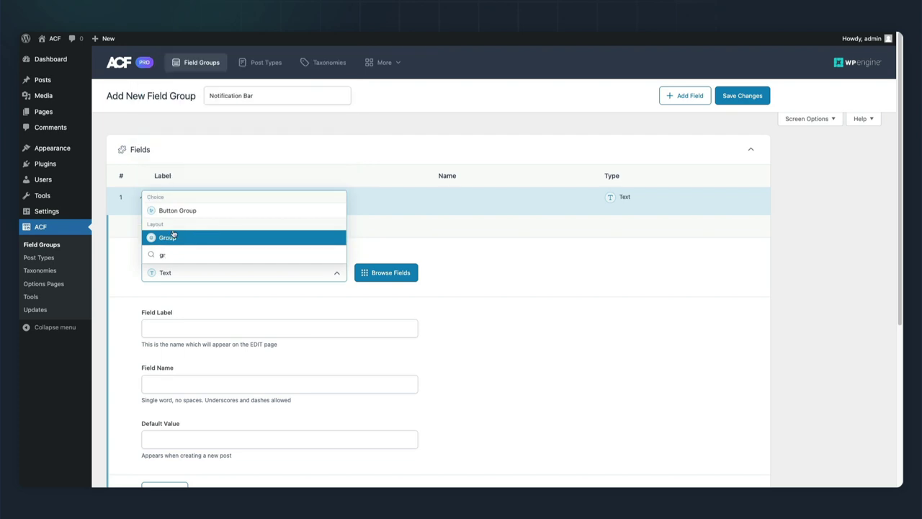
pyautogui.click(167, 241)
pyautogui.click(163, 330)
pyautogui.write('Notification Bar')
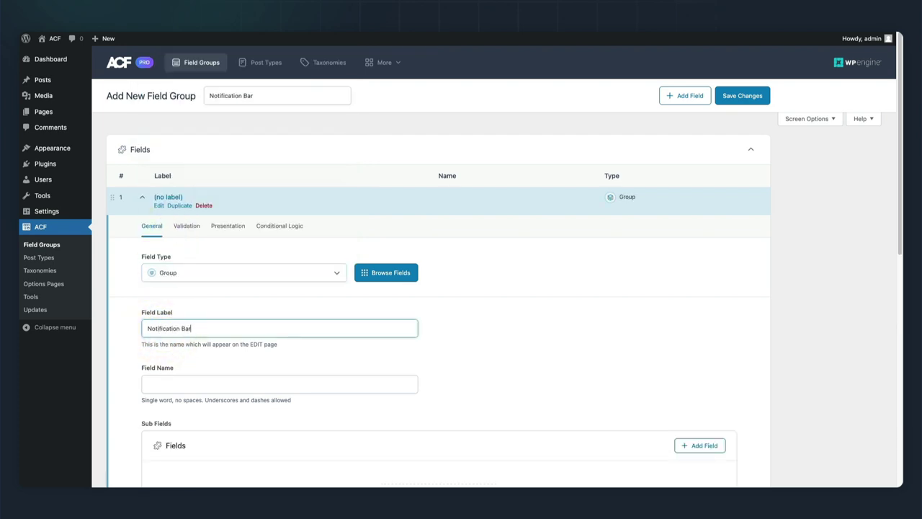
pyautogui.press('Tab')
pyautogui.scroll(-3, 128, 353)
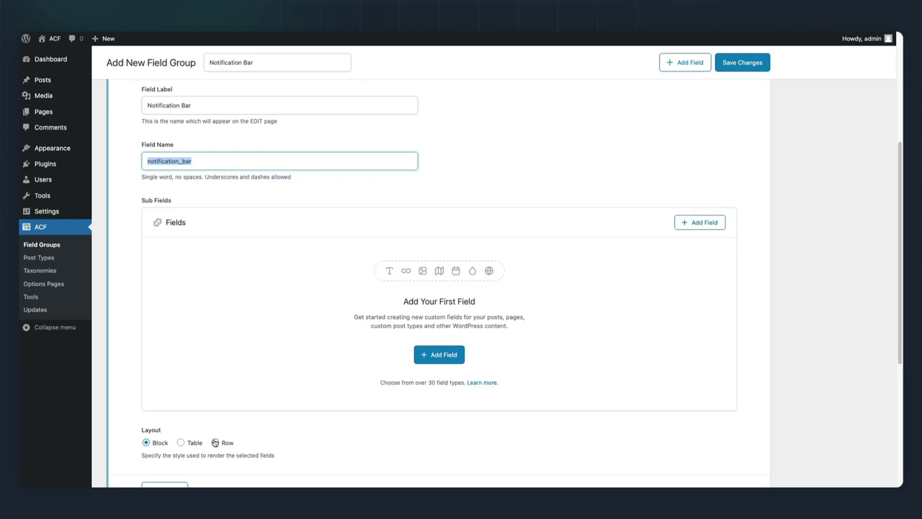
pyautogui.click(214, 443)
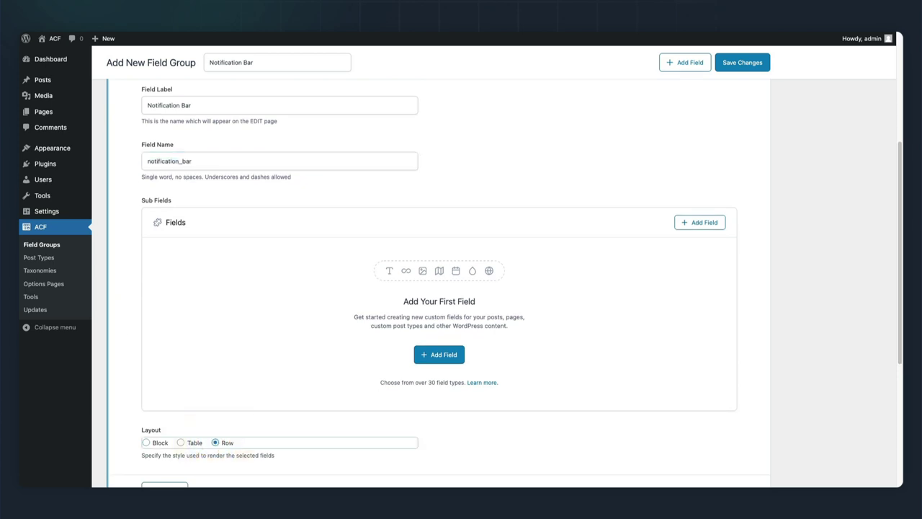
# Add a True / False sub-field 'Notification On/Off' with message 'Activate sitewide notice'
pyautogui.click(439, 354)
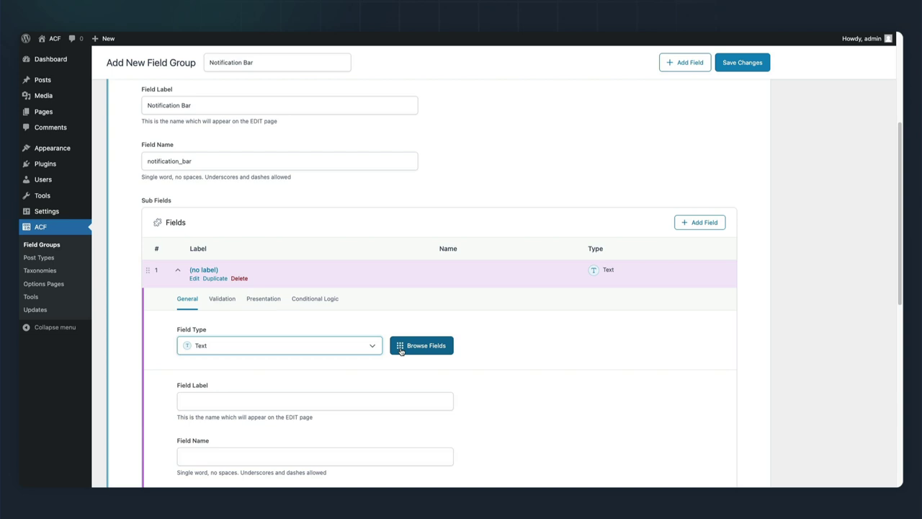
pyautogui.click(359, 346)
pyautogui.write('tru')
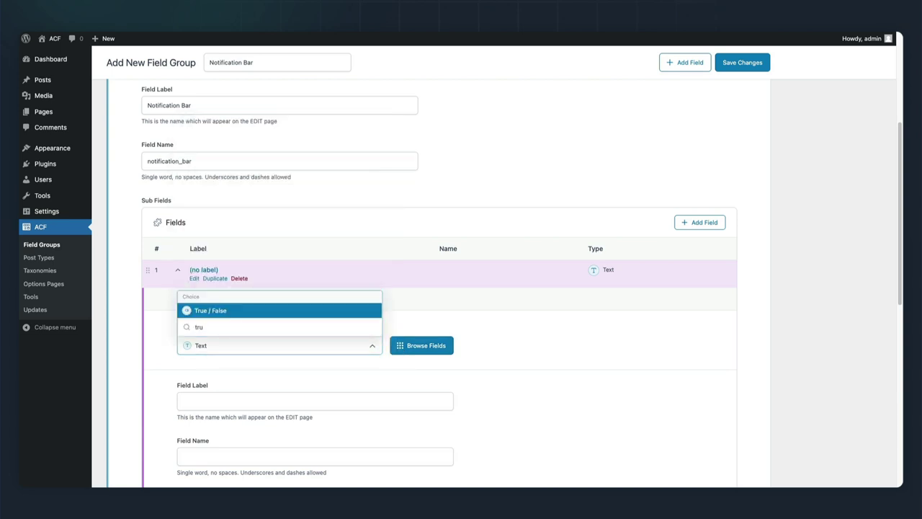
pyautogui.click(330, 310)
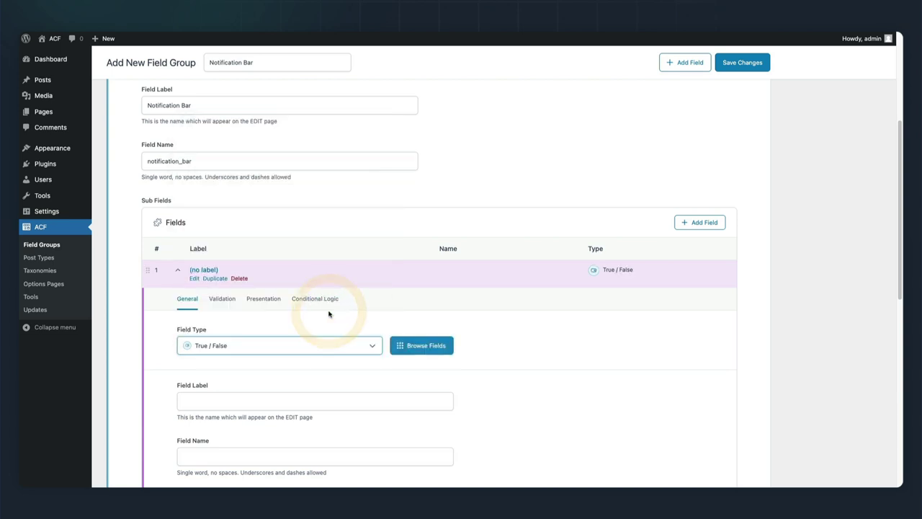
pyautogui.click(311, 394)
pyautogui.write('Notification')
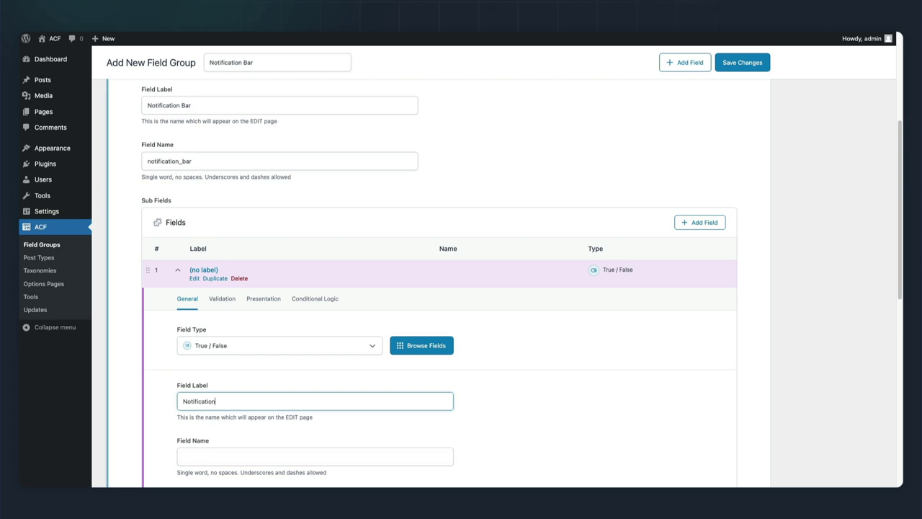
pyautogui.write(' On/Off')
pyautogui.press('Tab')
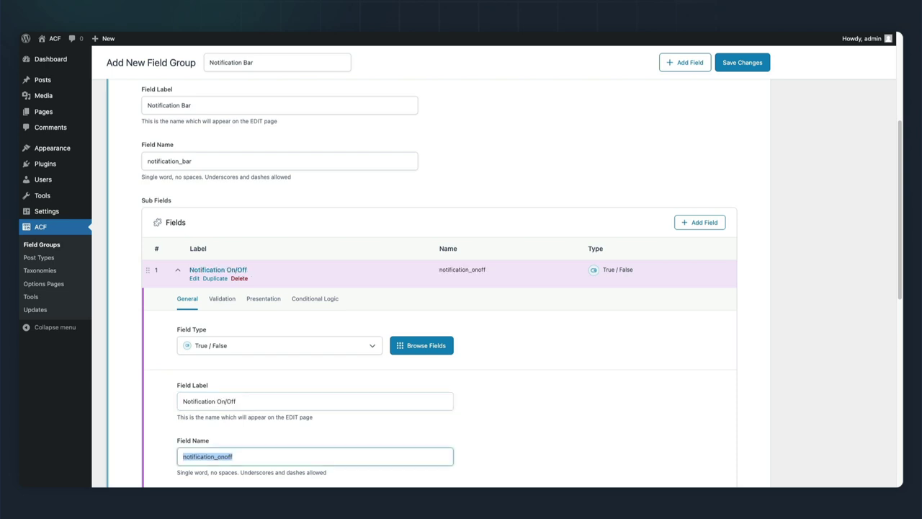
pyautogui.scroll(-4, 338, 371)
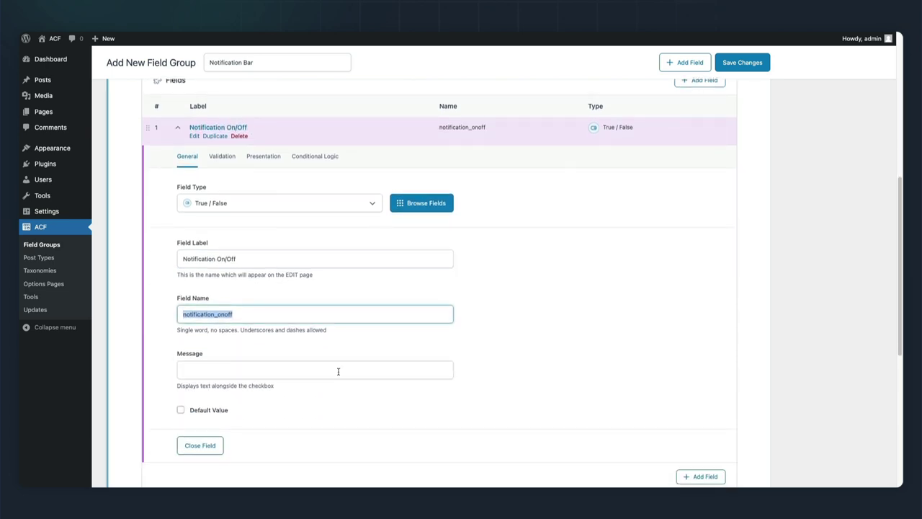
pyautogui.click(338, 370)
pyautogui.write('Activate sitewide notice')
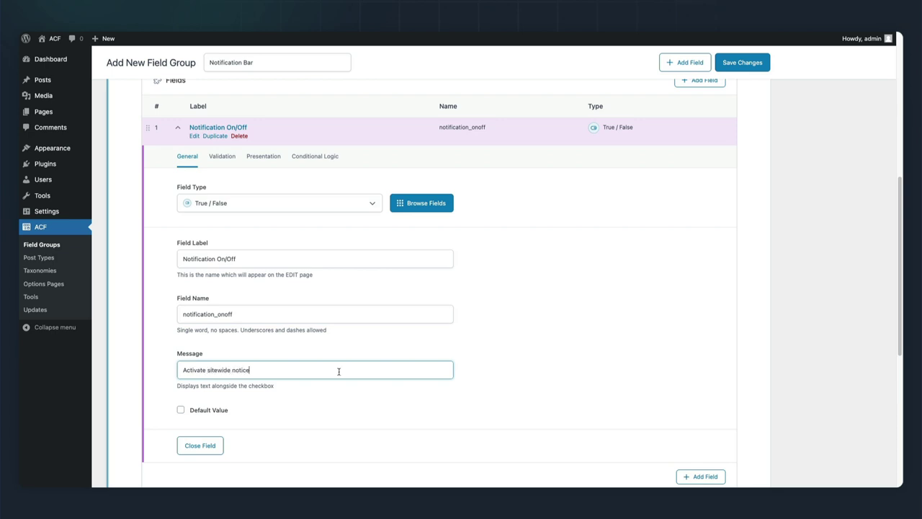
pyautogui.click(179, 409)
# Enable Stylized UI on the switch with On Text 'On' and Off Text 'Off'
pyautogui.click(264, 156)
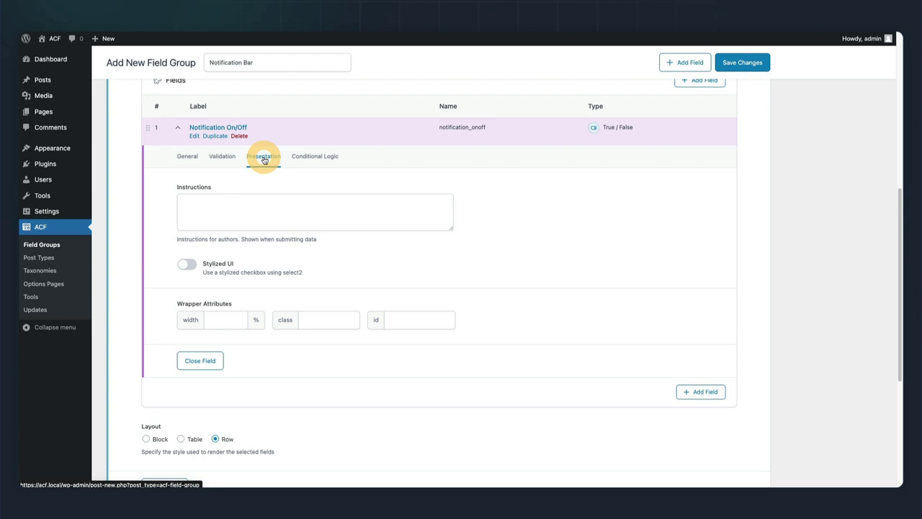
pyautogui.click(187, 264)
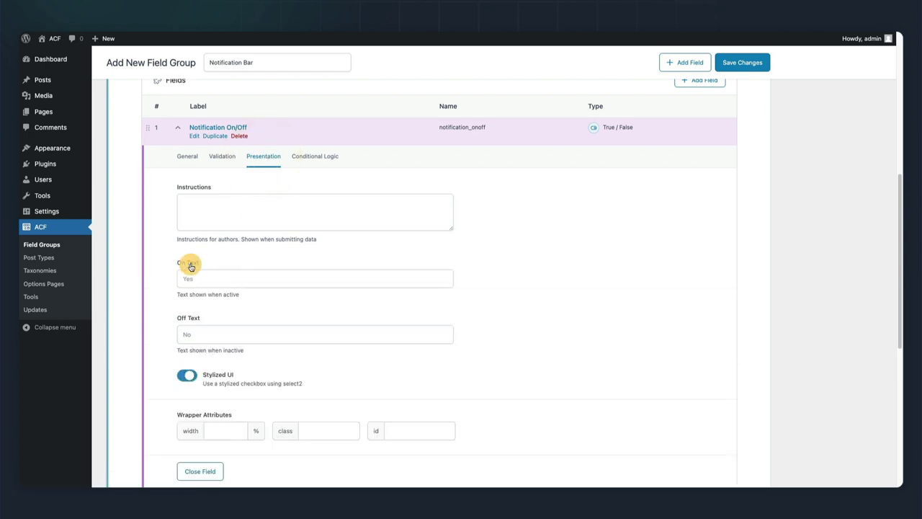
pyautogui.click(197, 277)
pyautogui.write('On')
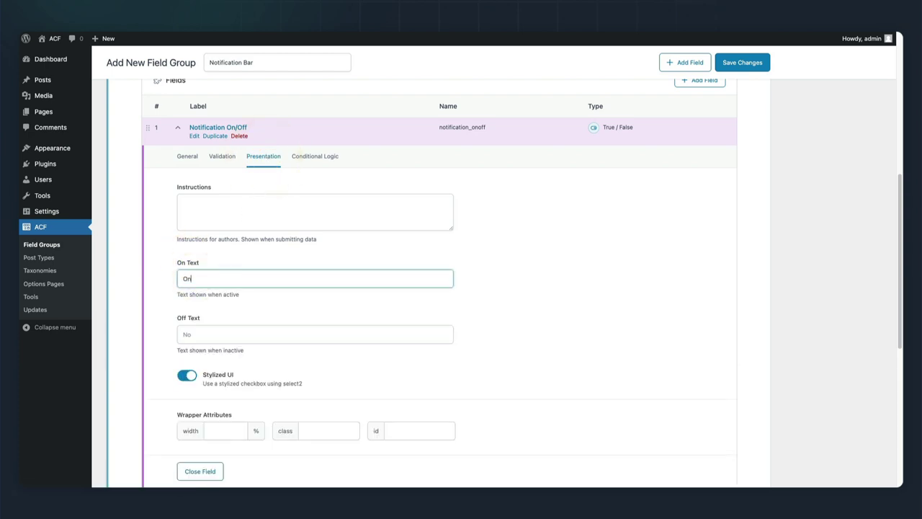
pyautogui.press('Tab')
pyautogui.write('O')
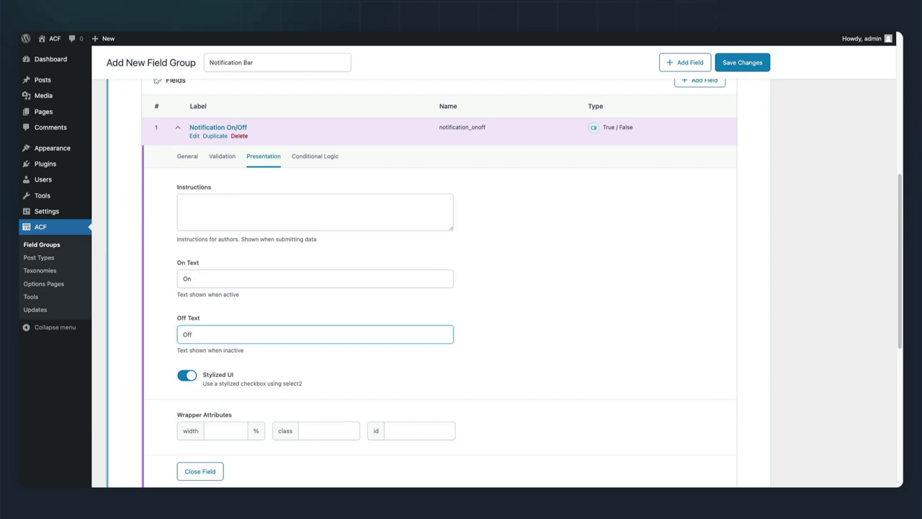
# Add a second sub-field, a Text Area labelled 'Notification Message'
pyautogui.click(176, 127)
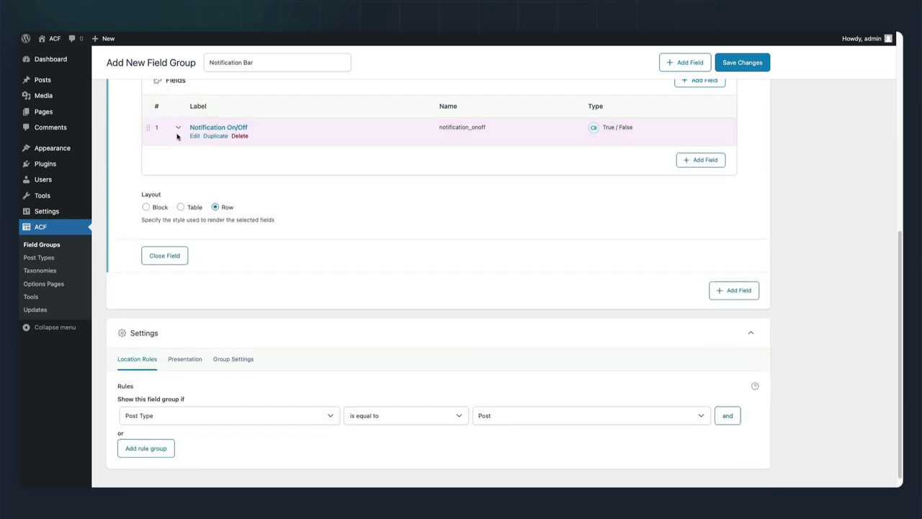
pyautogui.click(696, 160)
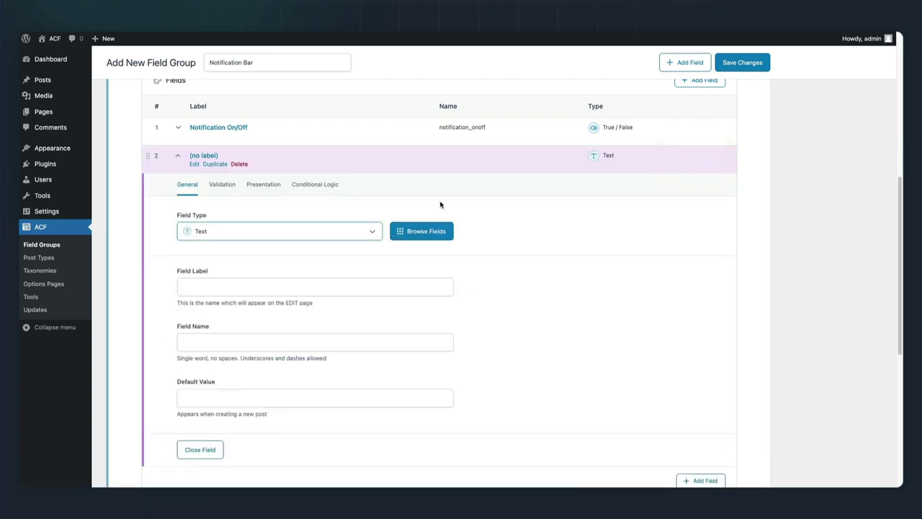
pyautogui.click(315, 229)
pyautogui.click(247, 292)
pyautogui.click(245, 288)
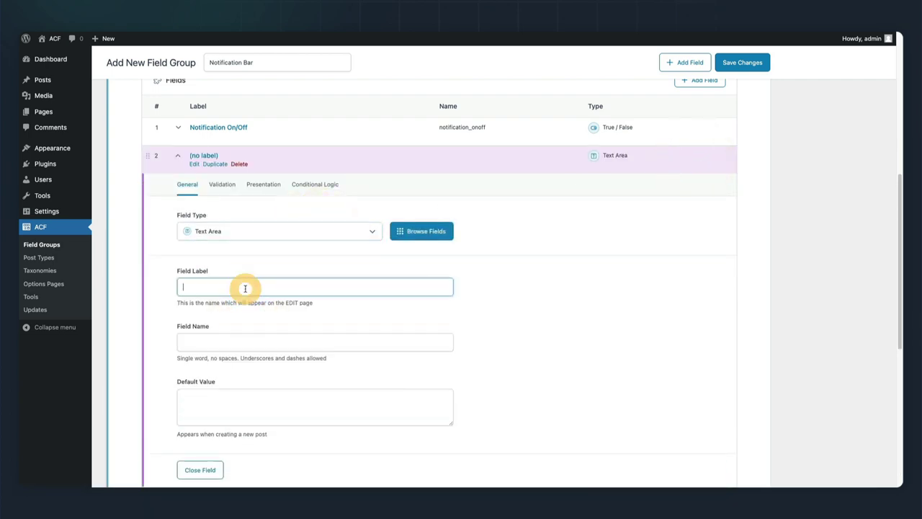
pyautogui.write('Notification Message')
pyautogui.press('Tab')
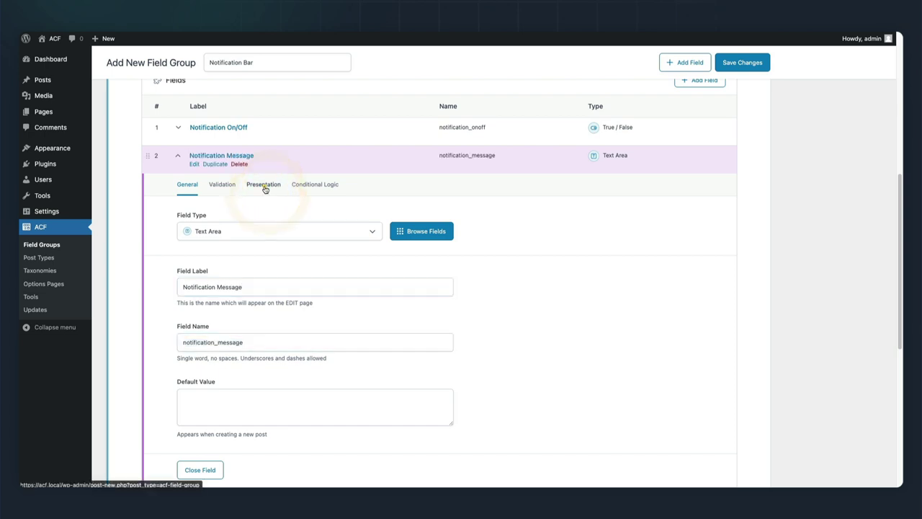
# Set the Notification Message text area to 12 rows
pyautogui.click(264, 186)
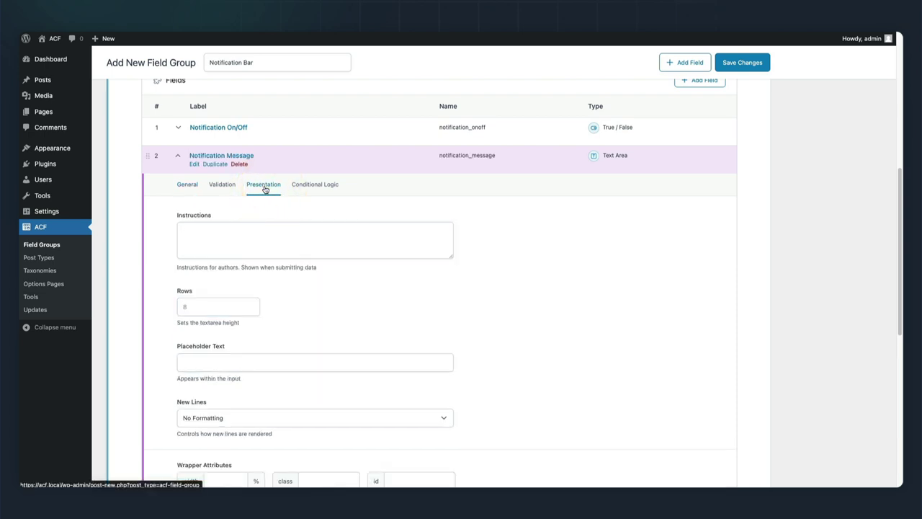
pyautogui.click(196, 305)
pyautogui.write('12')
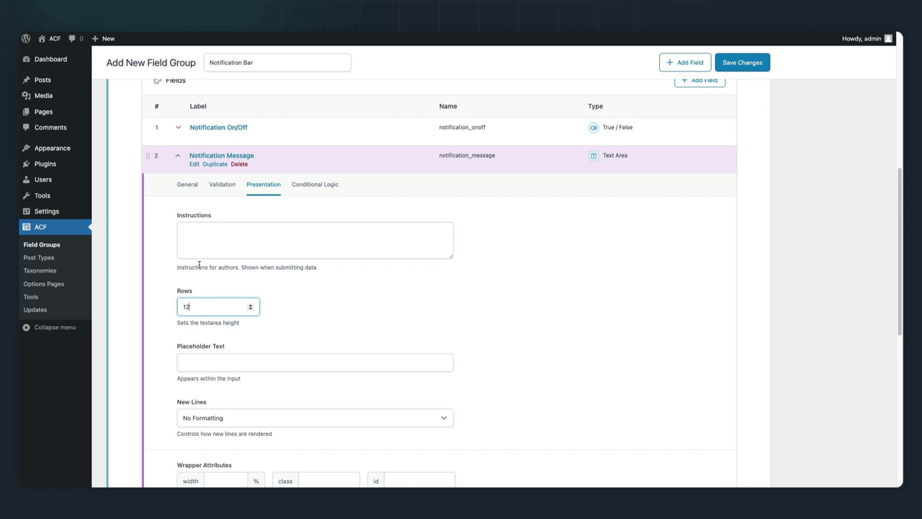
pyautogui.scroll(-2, 199, 265)
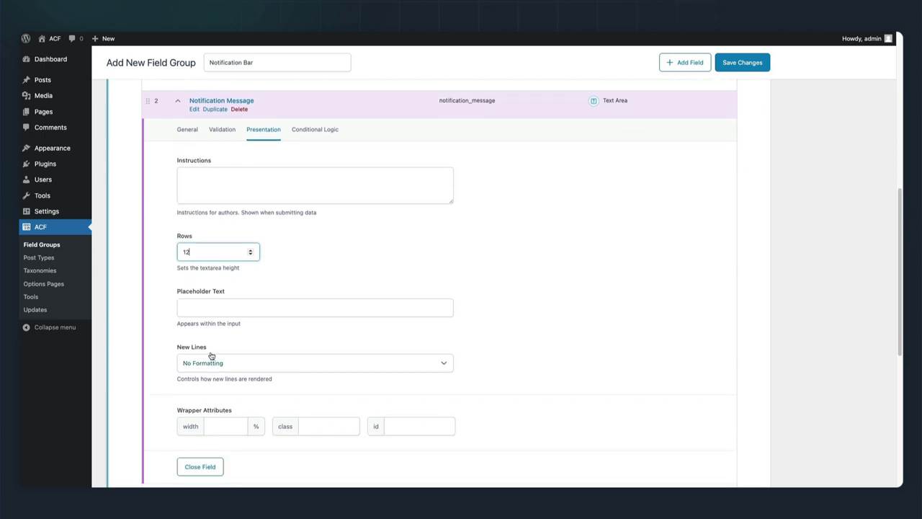
# Enable conditional logic on Notification Message (Notification On/Off is checked) and save the field group
pyautogui.click(310, 131)
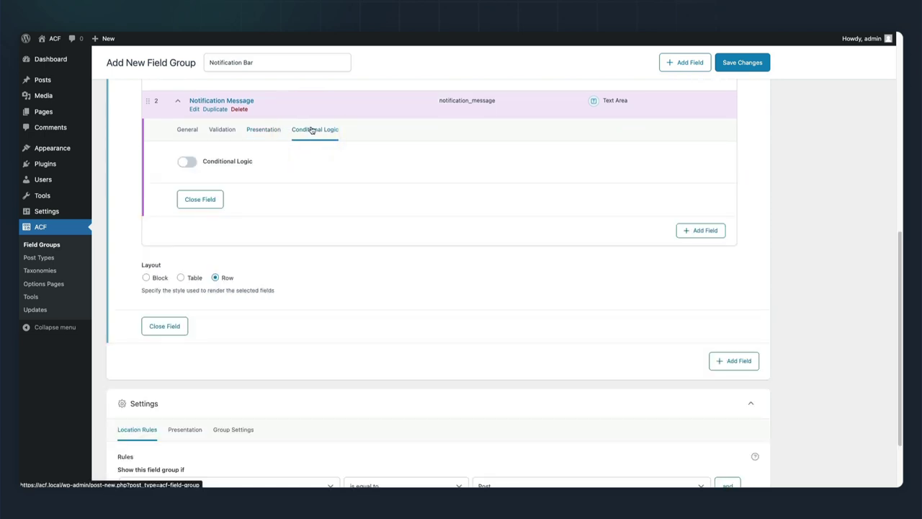
pyautogui.click(189, 163)
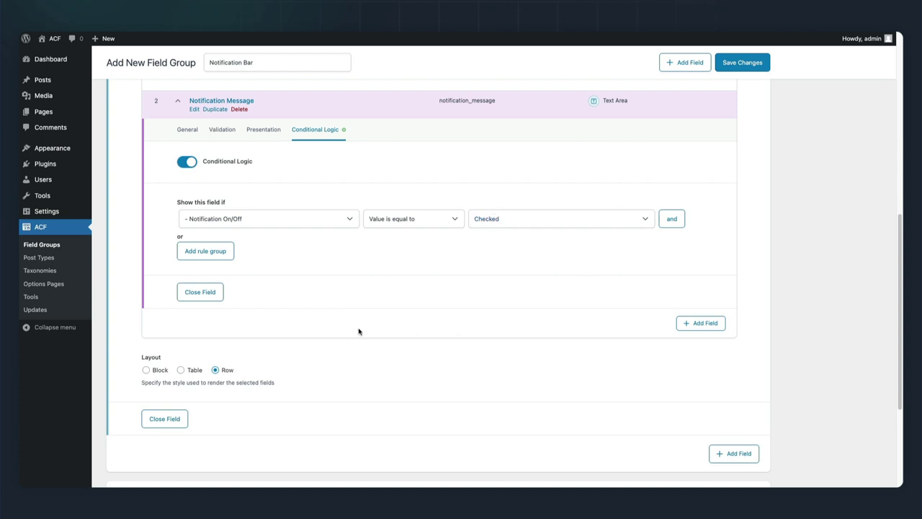
pyautogui.click(177, 101)
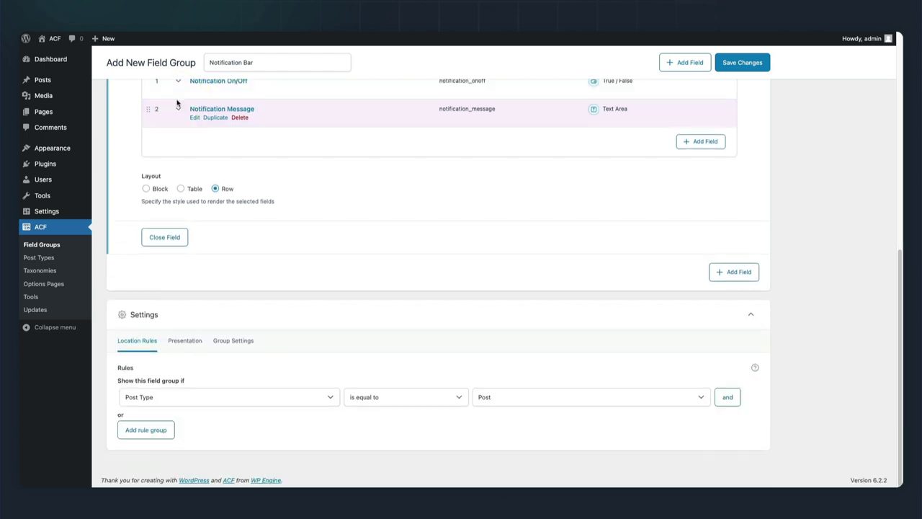
pyautogui.click(742, 63)
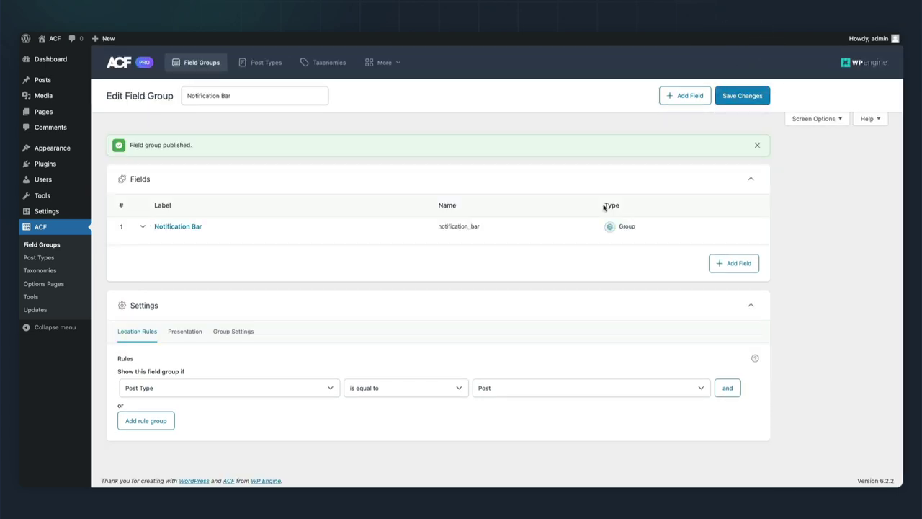
# Set the field group's location rule type to Options Page
pyautogui.click(252, 383)
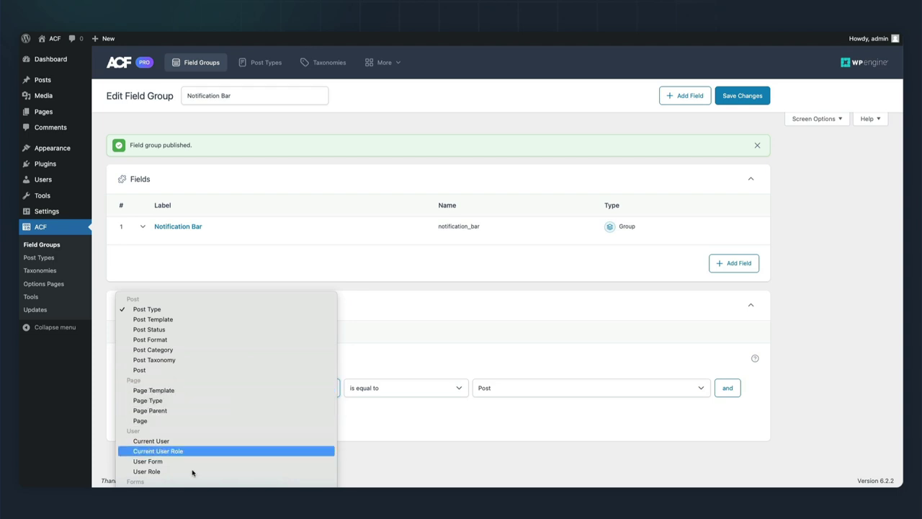
pyautogui.press('o')
pyautogui.press('Return')
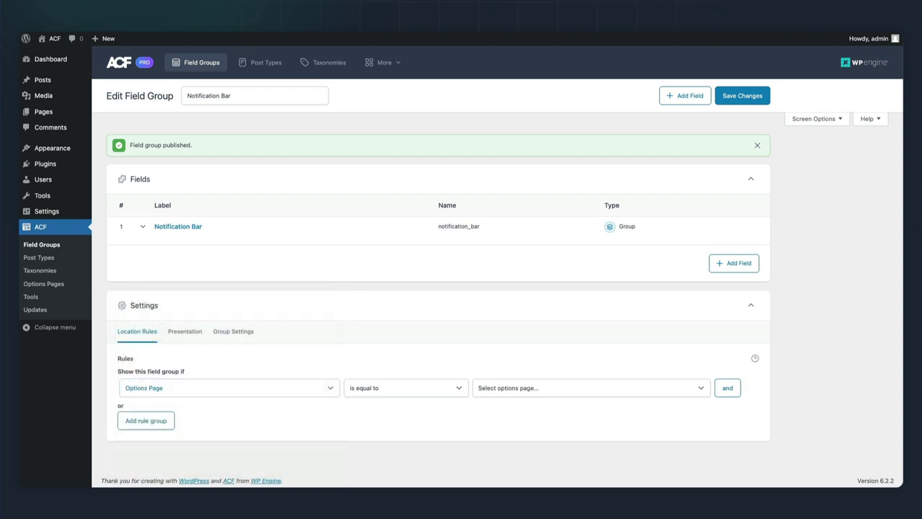
# Create a new 'Site Settings' options page with slug site-settings and save the group
pyautogui.click(529, 387)
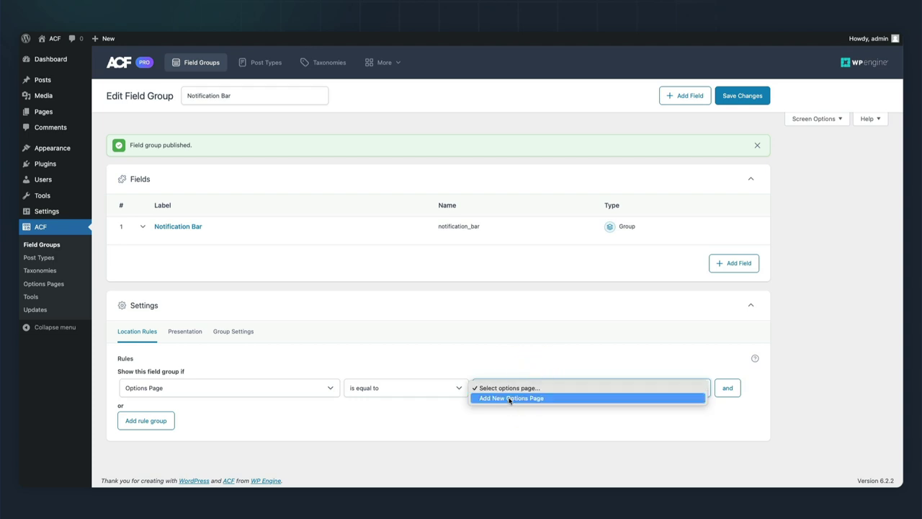
pyautogui.click(511, 399)
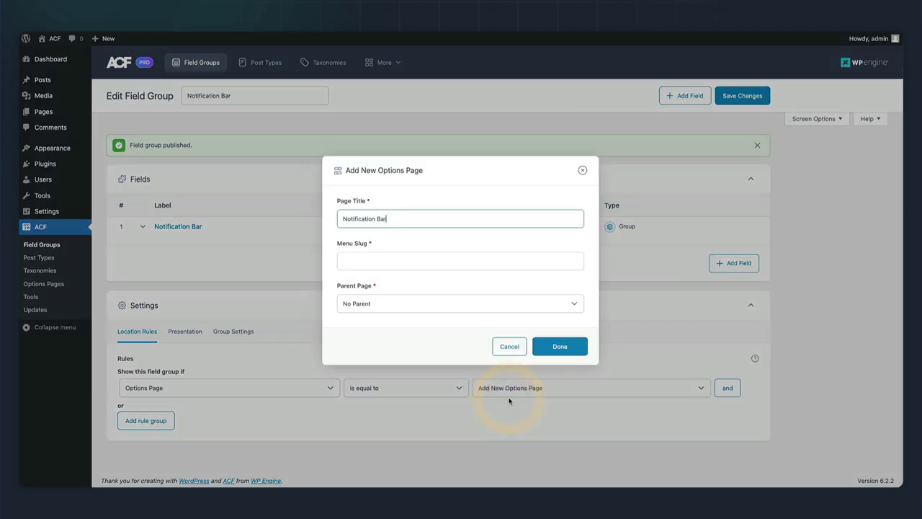
pyautogui.tripleClick(412, 218)
pyautogui.write('Site Settings')
pyautogui.click(450, 261)
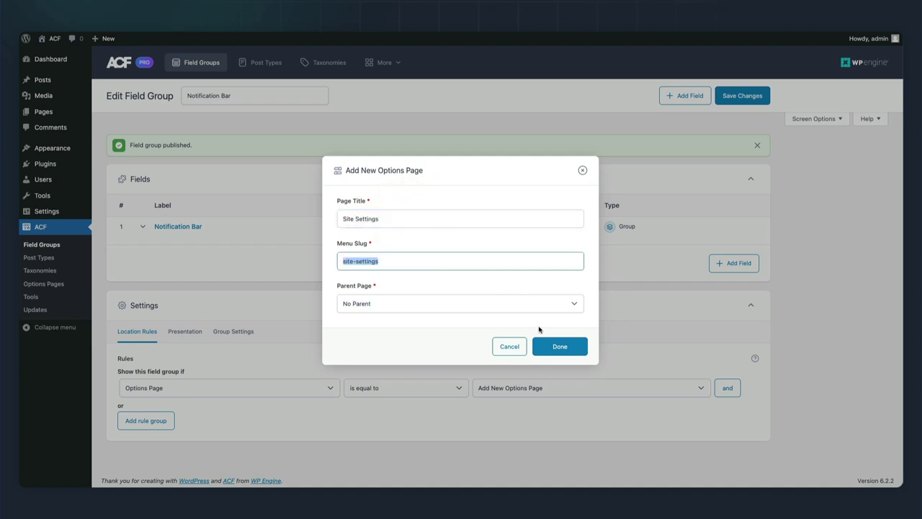
pyautogui.click(548, 346)
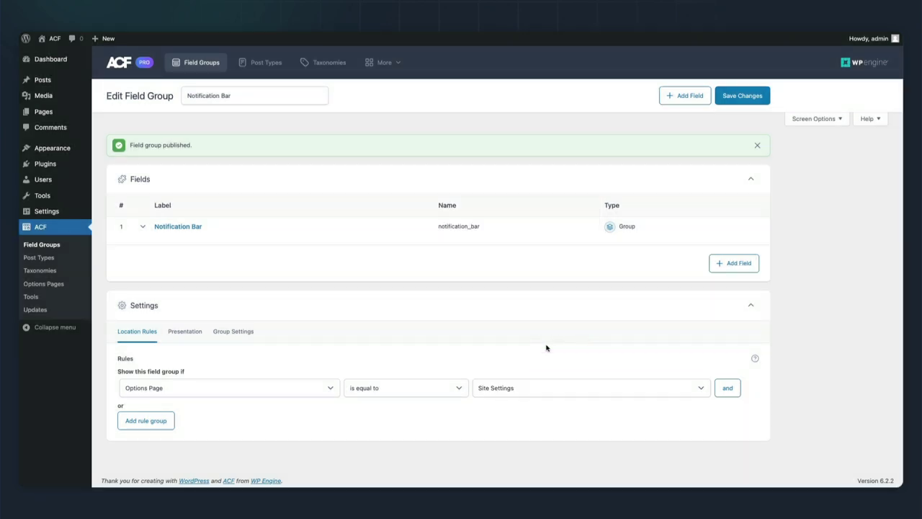
pyautogui.click(738, 96)
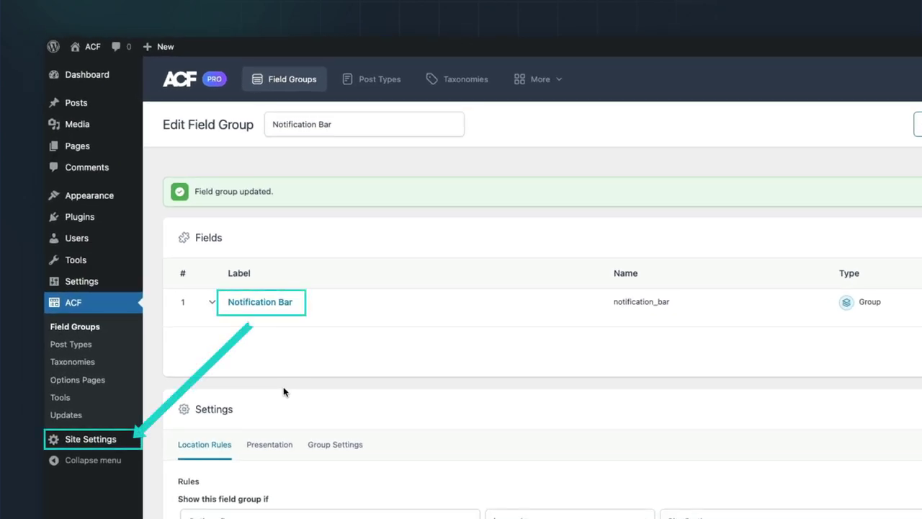
# Open the Site Settings options page from the admin sidebar
pyautogui.click(94, 440)
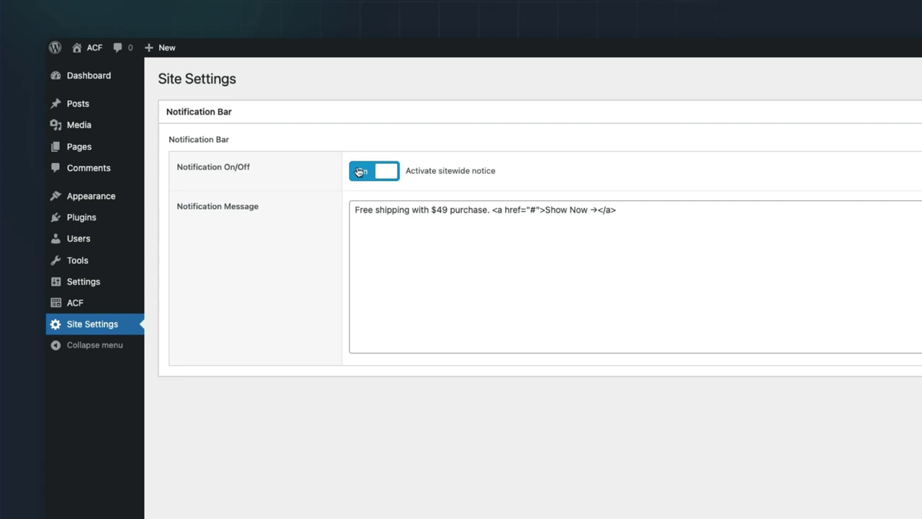
# Set the Notification Bar group's style to Seamless (no metabox), save, and reopen Site Settings
pyautogui.moveTo(85, 289)
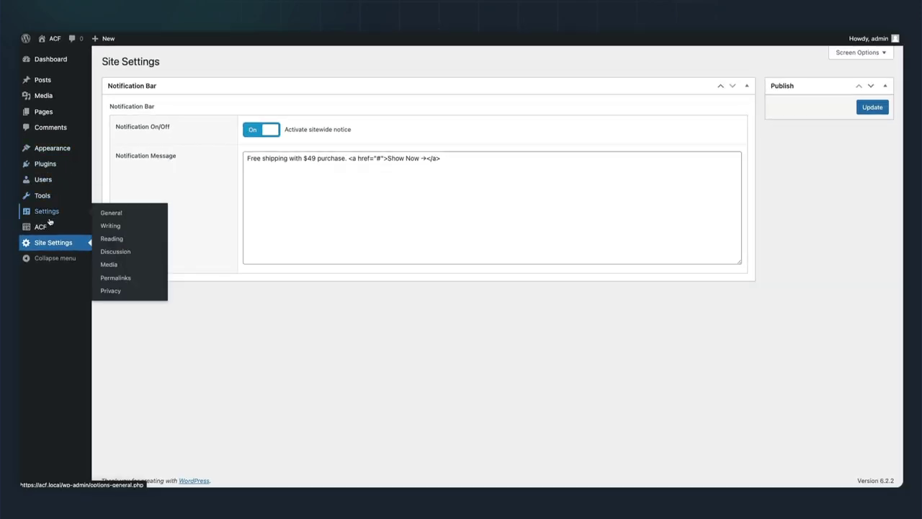
pyautogui.moveTo(46, 226)
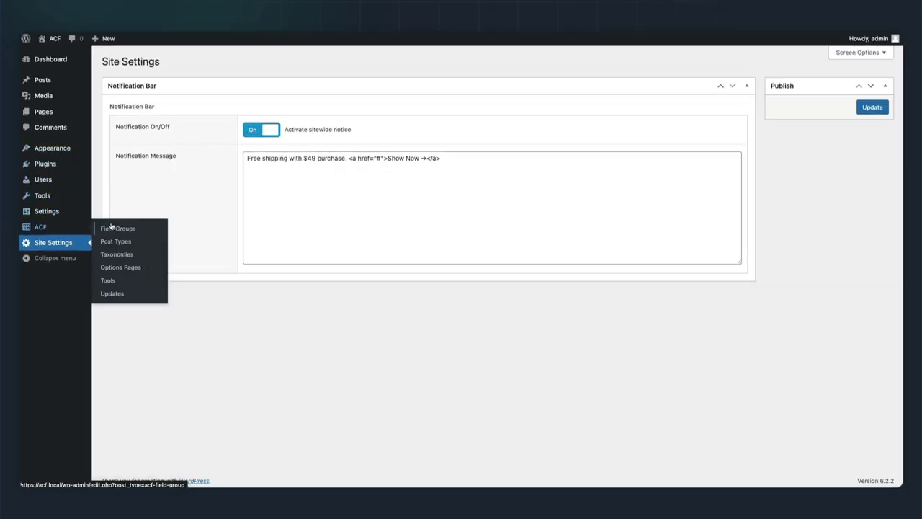
pyautogui.click(109, 225)
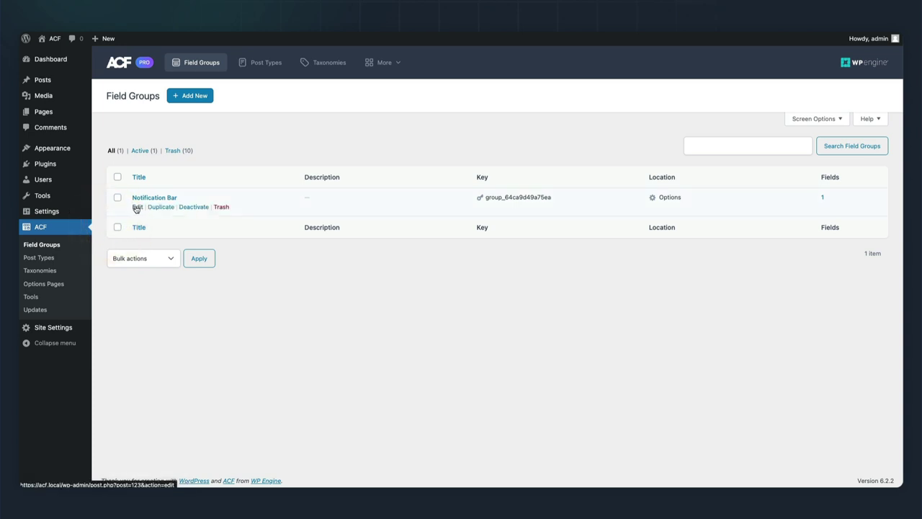
pyautogui.click(136, 208)
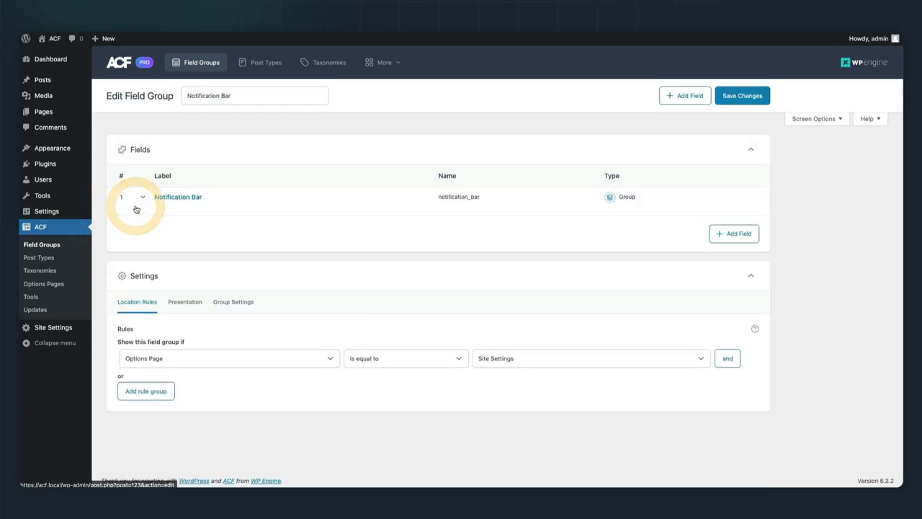
pyautogui.click(192, 303)
pyautogui.scroll(-3, 191, 303)
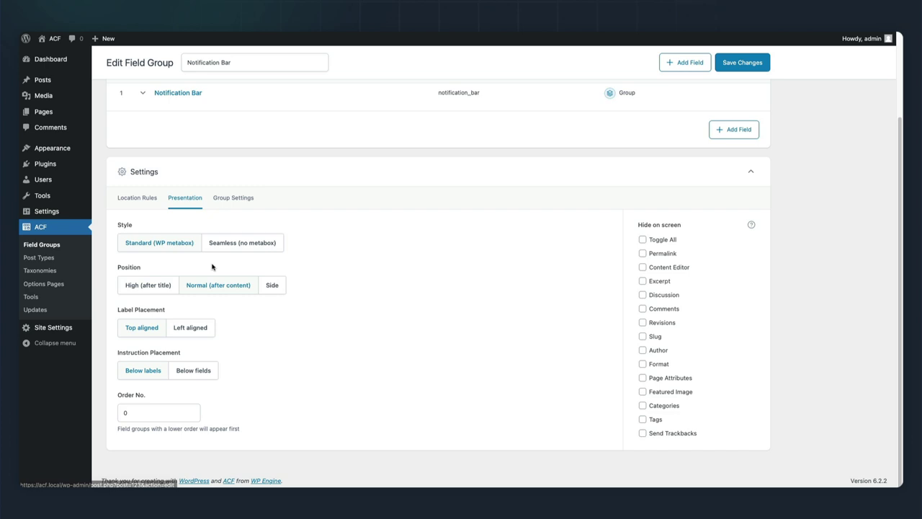
pyautogui.click(221, 245)
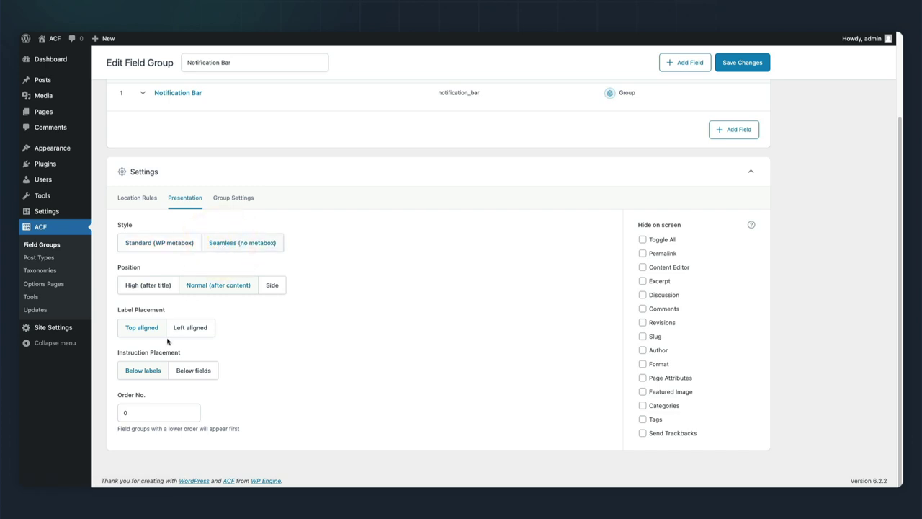
pyautogui.click(734, 62)
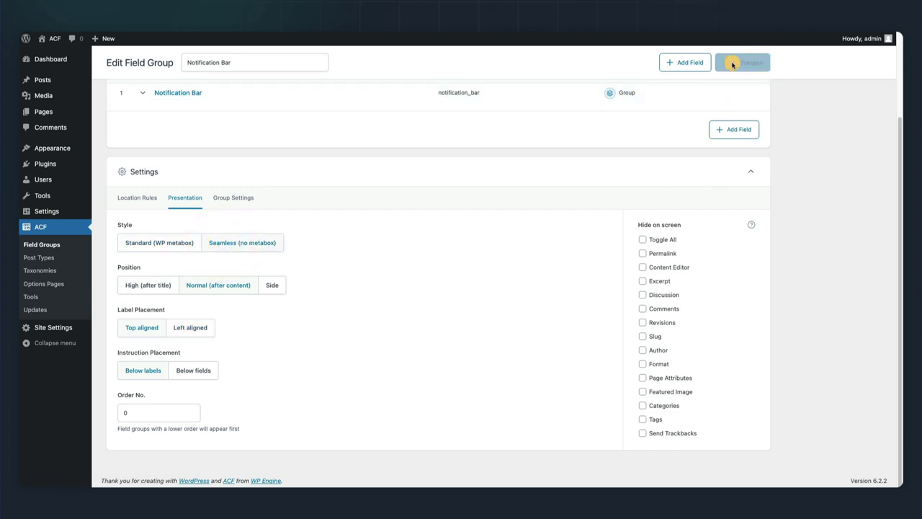
pyautogui.click(70, 329)
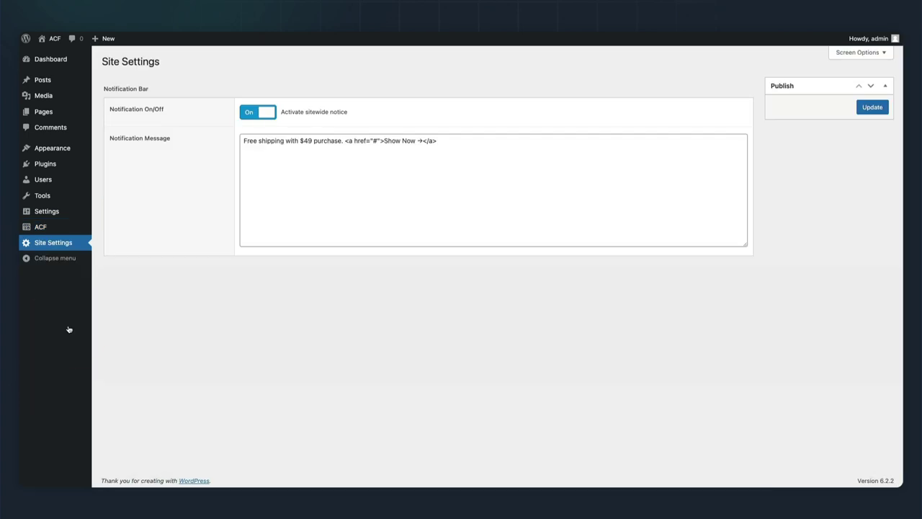
# Edit the Site Settings options page under Advanced Configuration to use Menu Position 15
pyautogui.moveTo(68, 226)
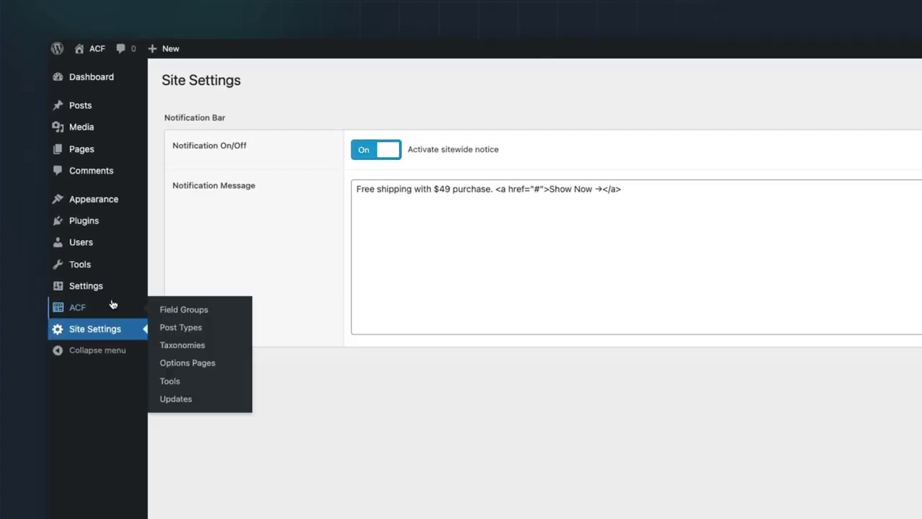
pyautogui.click(180, 364)
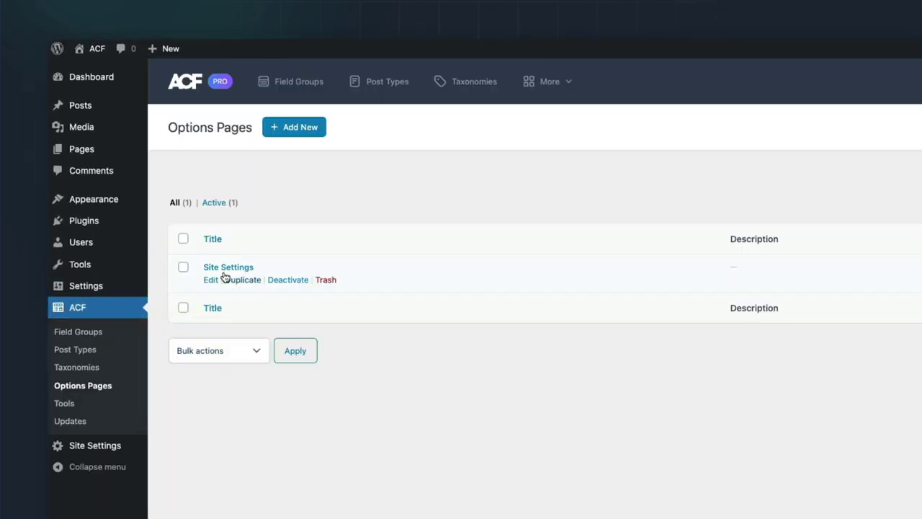
pyautogui.click(209, 279)
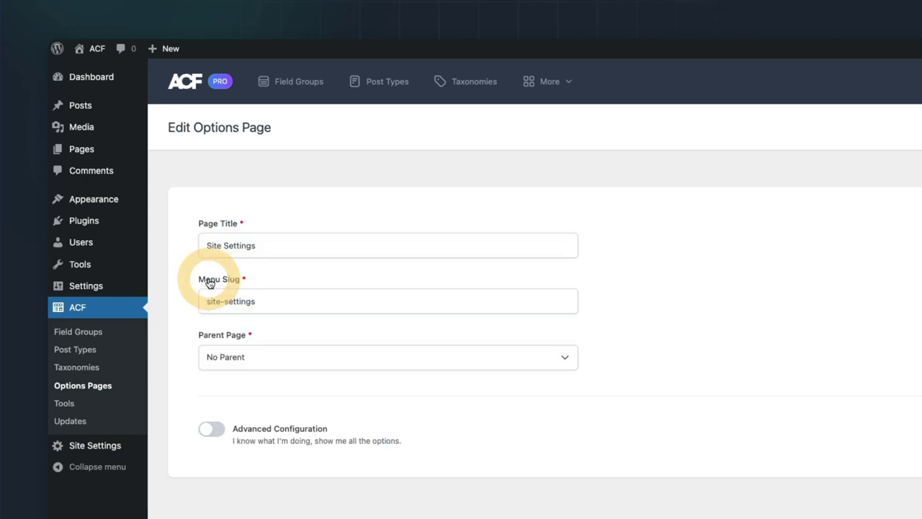
pyautogui.click(212, 429)
pyautogui.scroll(-5, 220, 433)
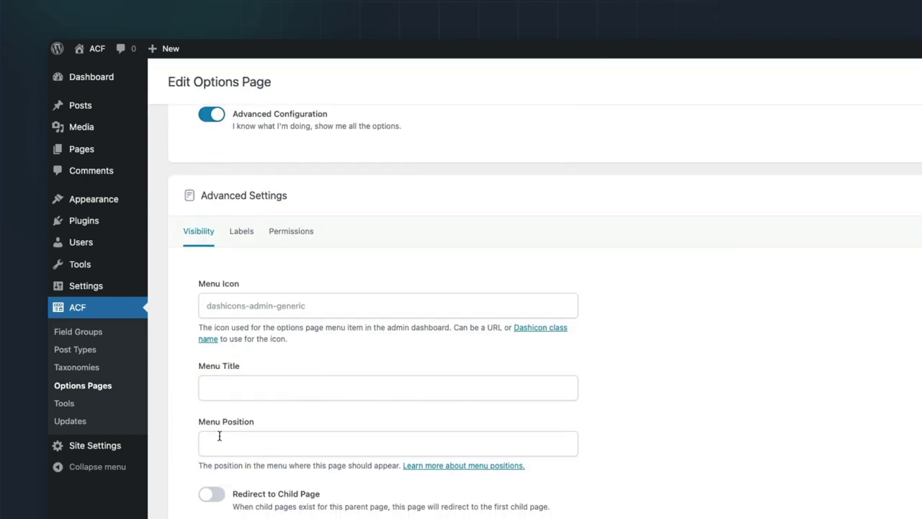
pyautogui.click(220, 443)
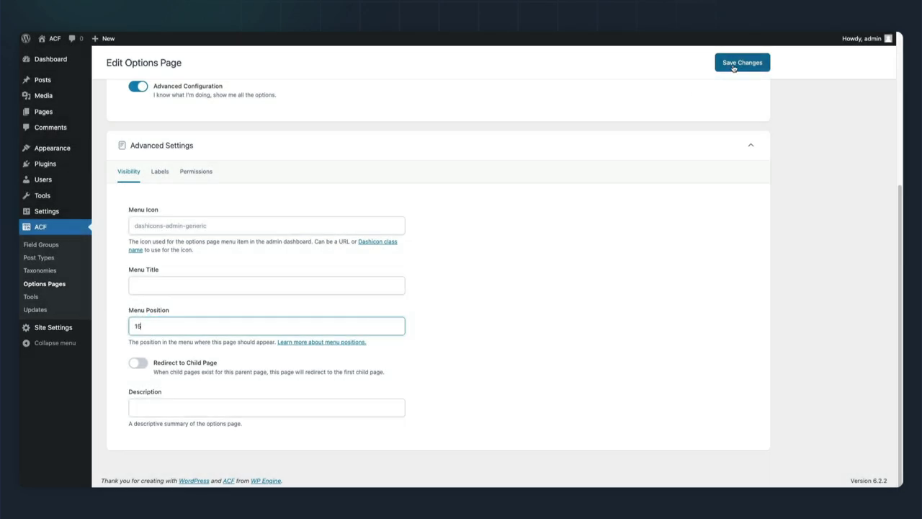
pyautogui.click(733, 63)
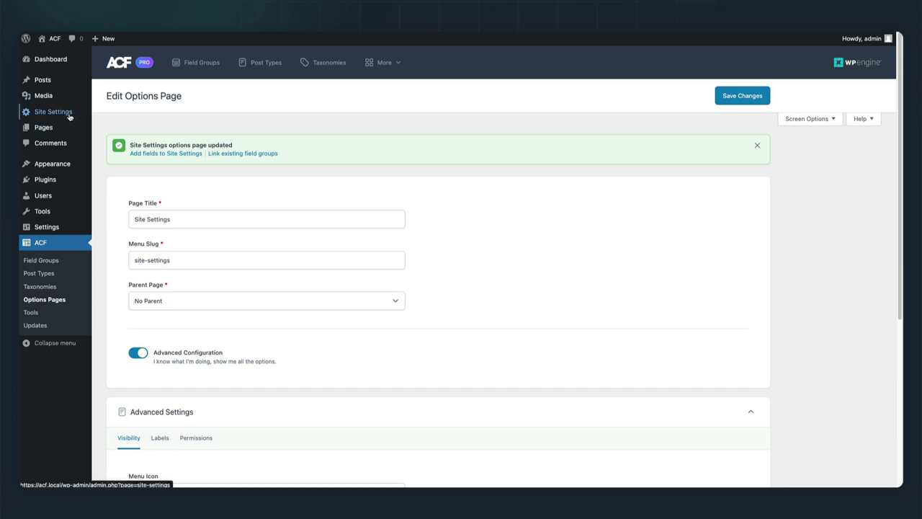
# Change the notification message price from $49 to $59 and update Site Settings
pyautogui.click(68, 116)
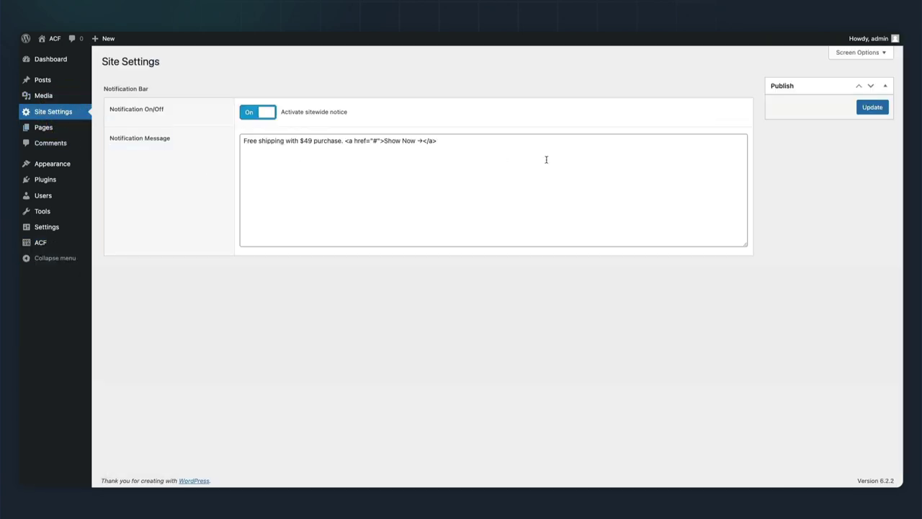
pyautogui.click(311, 141)
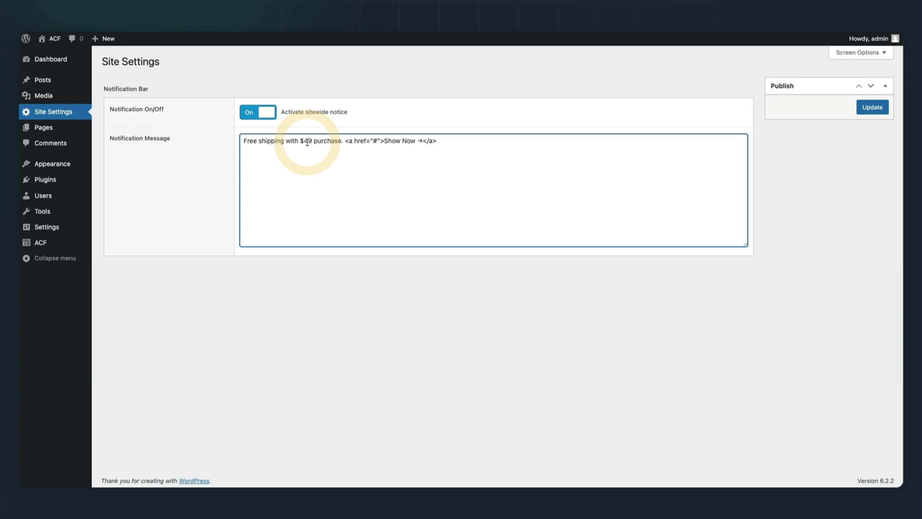
pyautogui.press('BackSpace')
pyautogui.write('5')
pyautogui.click(872, 107)
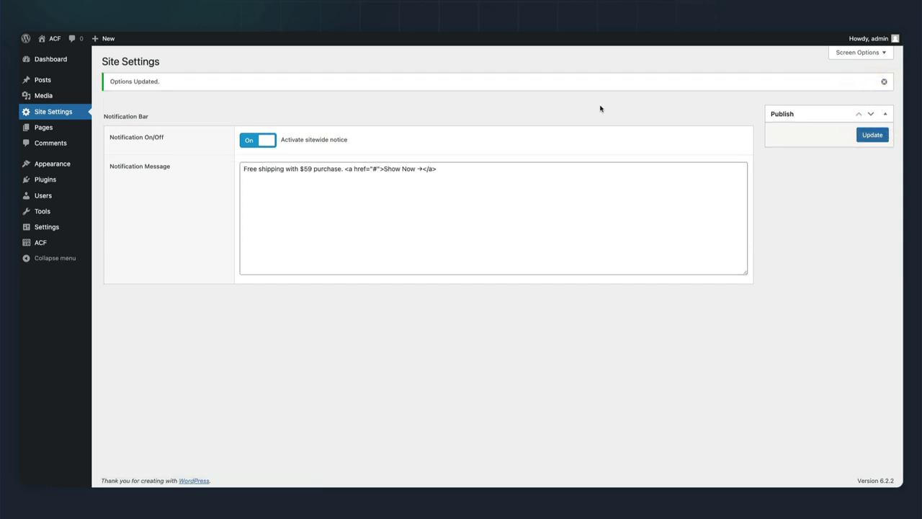
# Visit the site's front-end homepage from the admin bar to see the 'Free shipping with $59 purchase' banner
pyautogui.moveTo(55, 42)
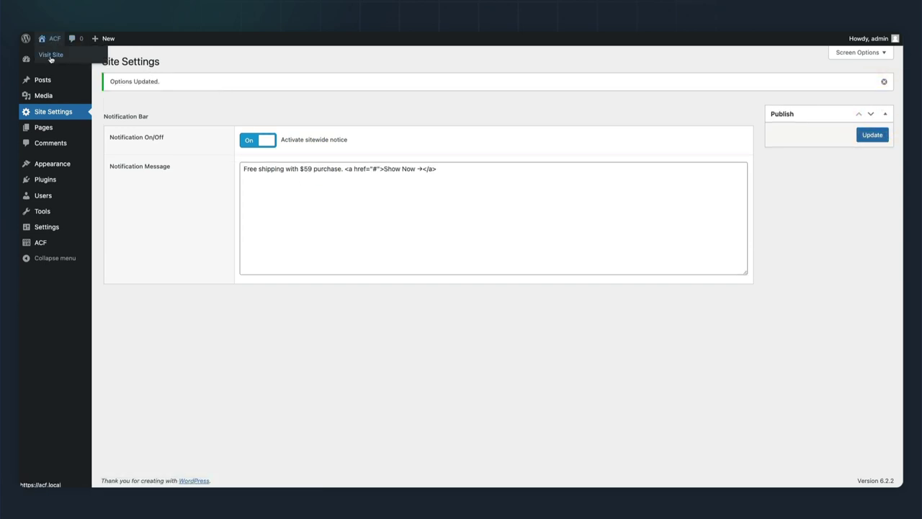
pyautogui.click(52, 58)
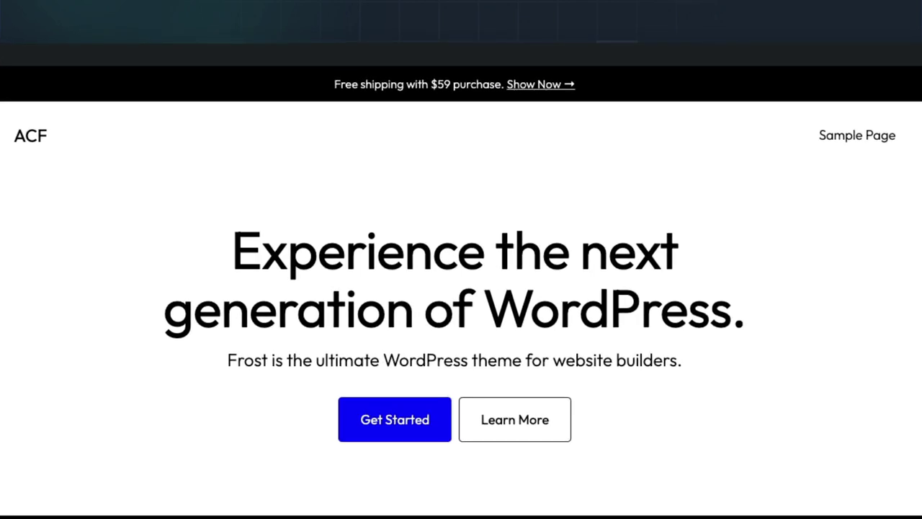